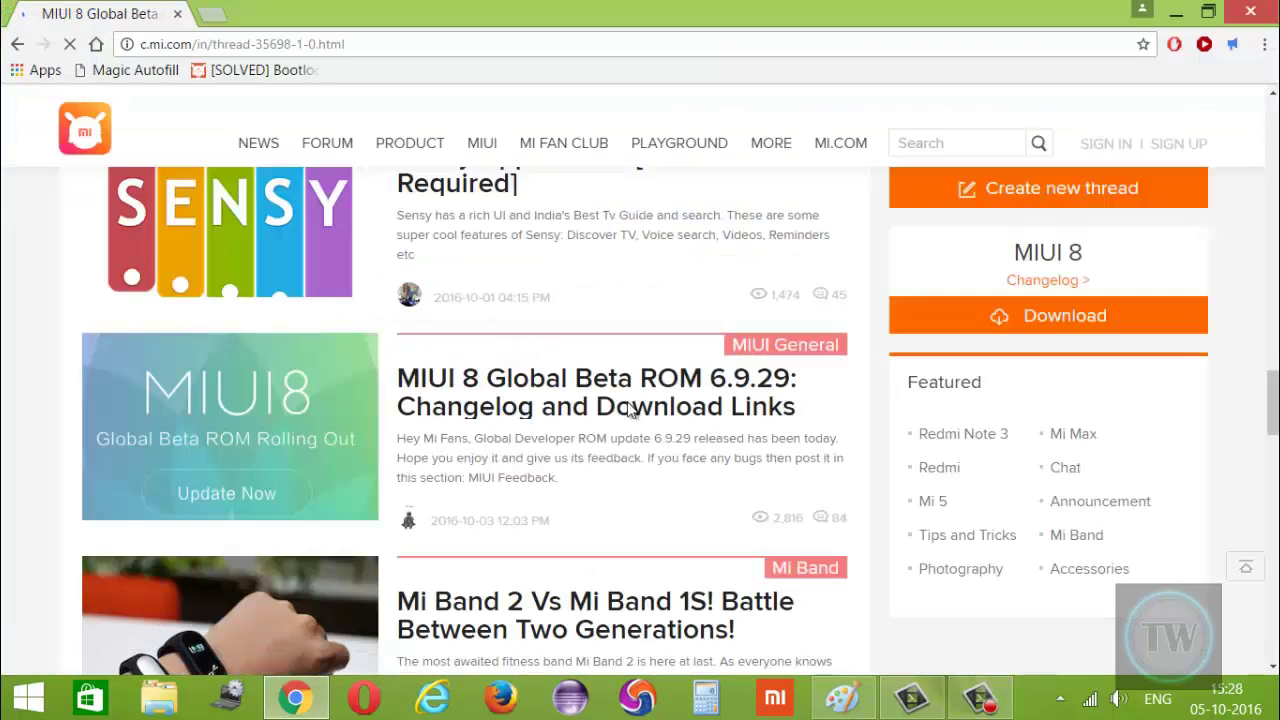
# Open the MIUI 8 Global Beta ROM 6.9.29 thread and find the Redmi Note 3 Qualcomm Fastboot download link
pyautogui.click(629, 411)
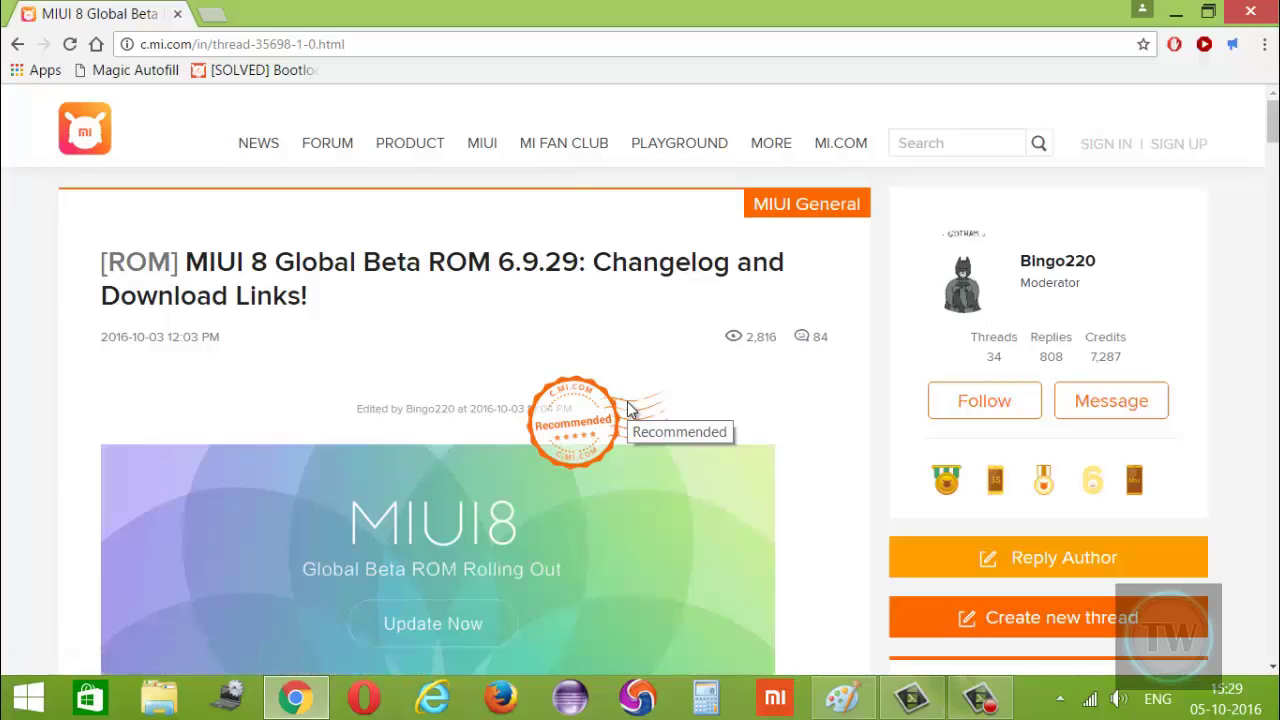
pyautogui.scroll(-4, 628, 405)
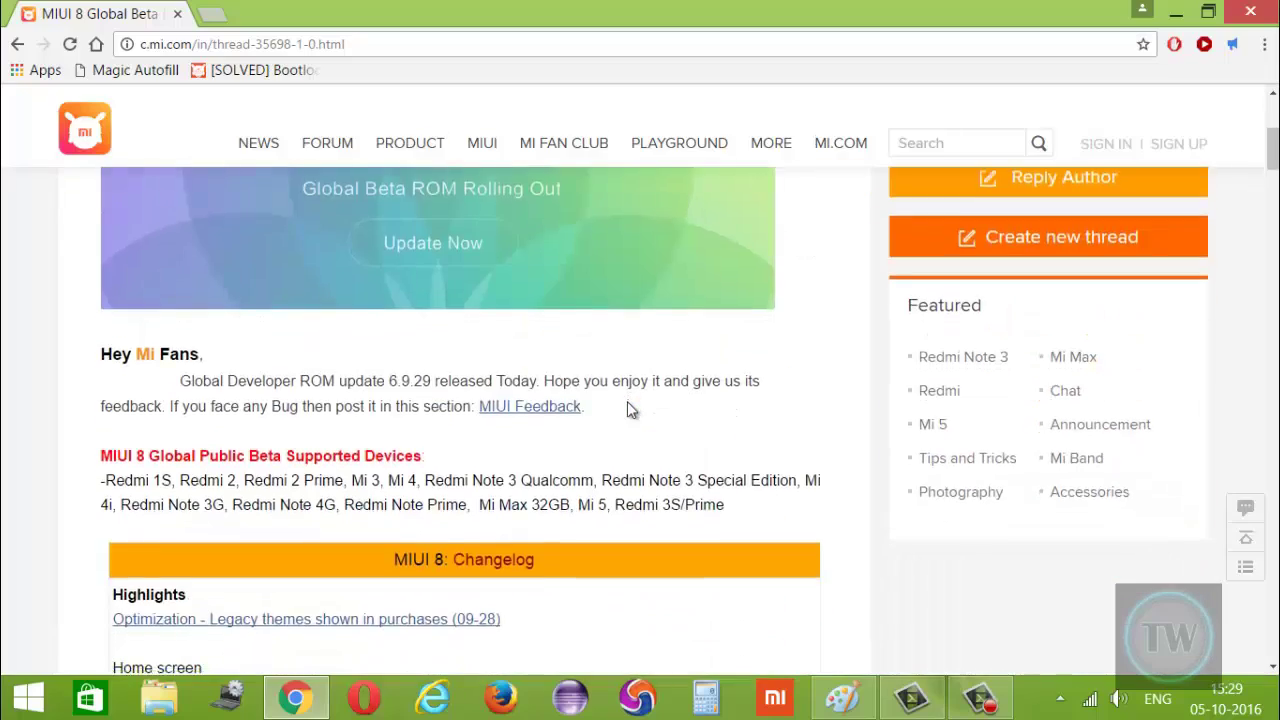
pyautogui.scroll(-10, 628, 410)
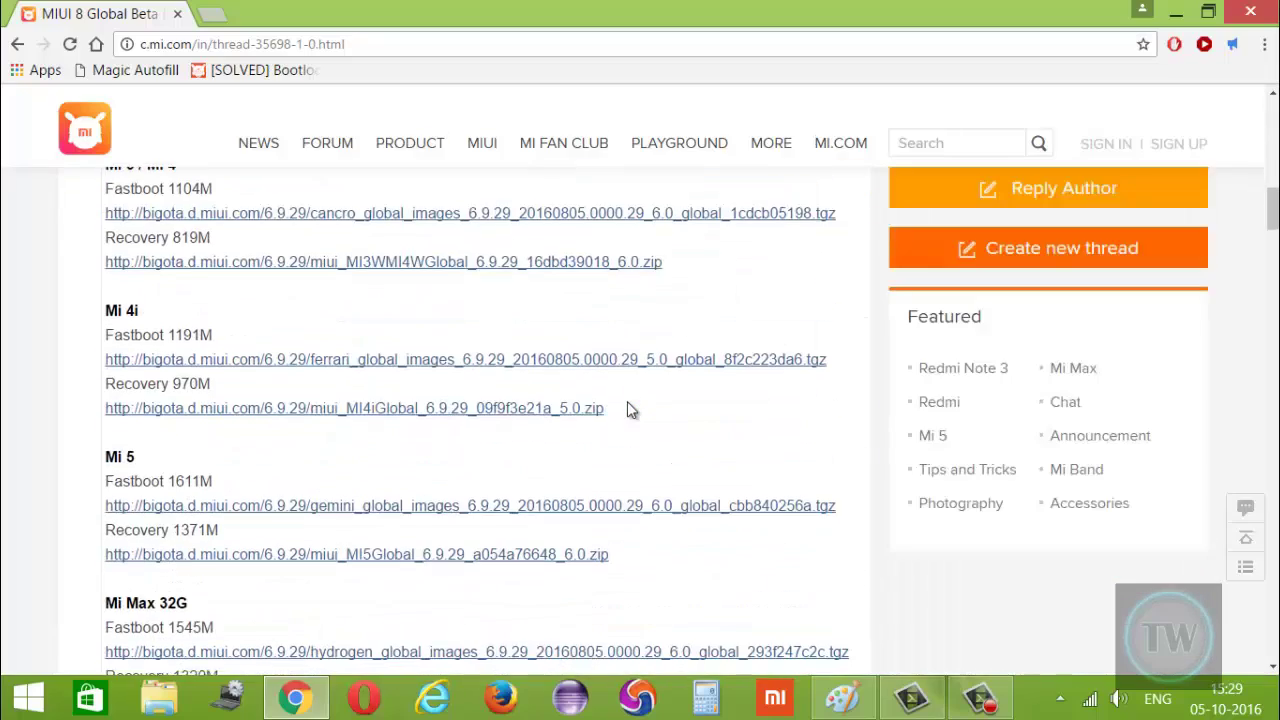
pyautogui.scroll(-10, 566, 430)
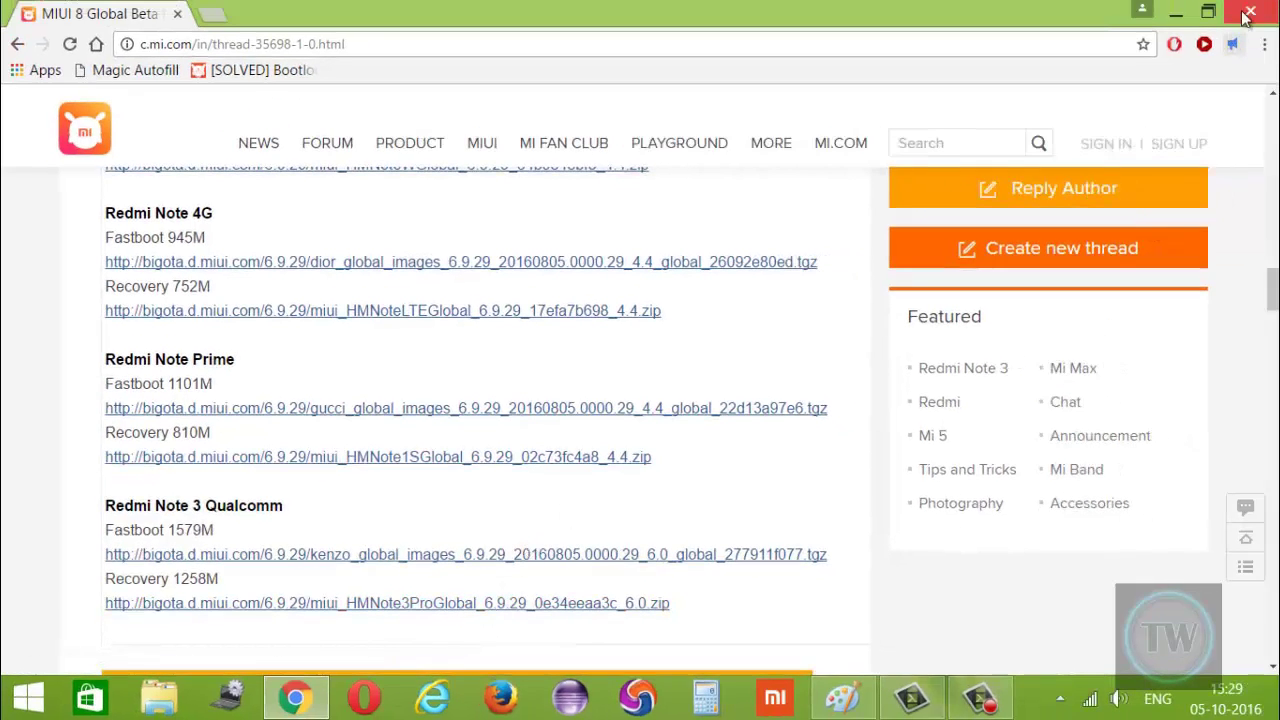
# Clear the browser and Paint windows off the desktop, search the system for miflash and run MiFlash as administrator
pyautogui.hotkey('alt', 'Tab')
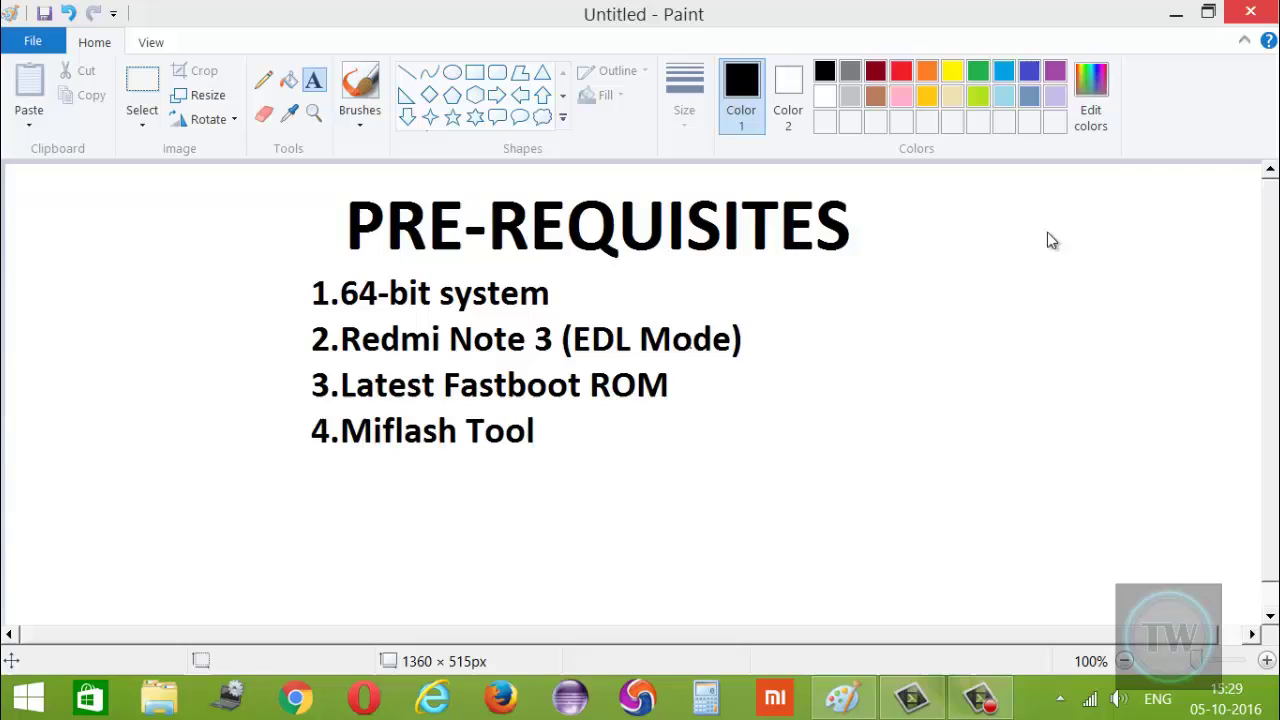
pyautogui.click(1176, 13)
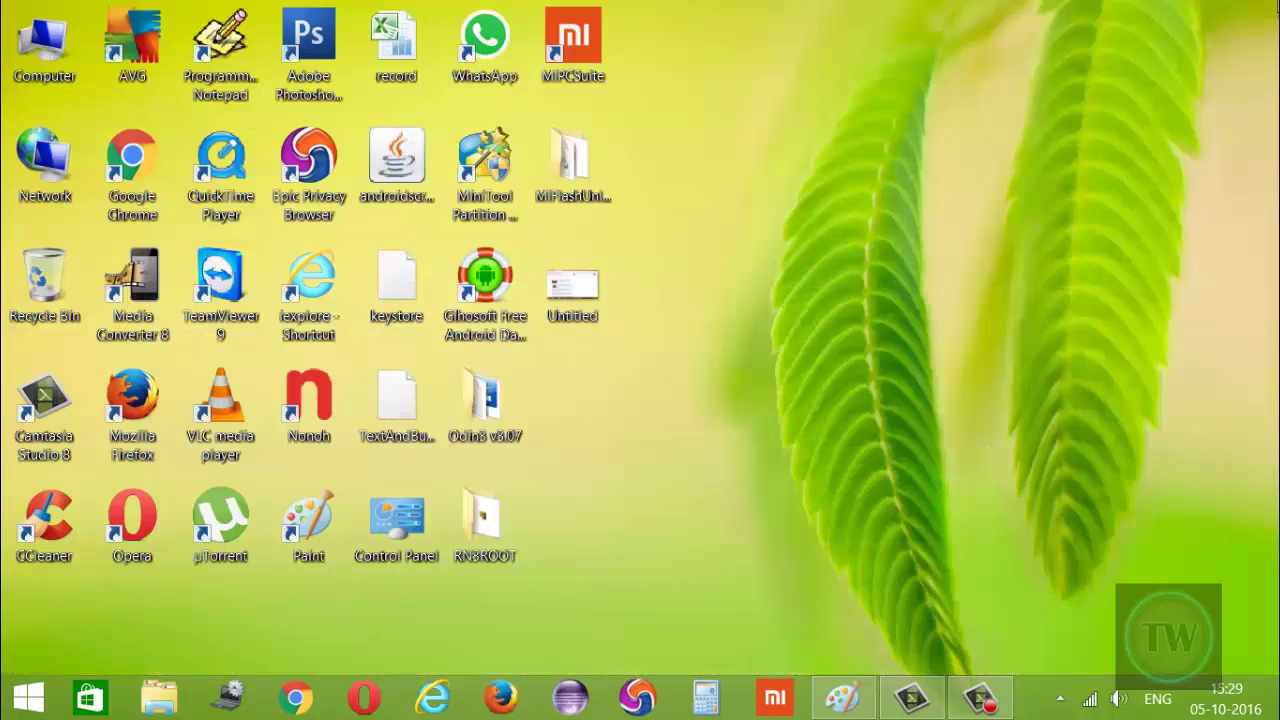
pyautogui.moveTo(1272, 20)
pyautogui.press('super+q')
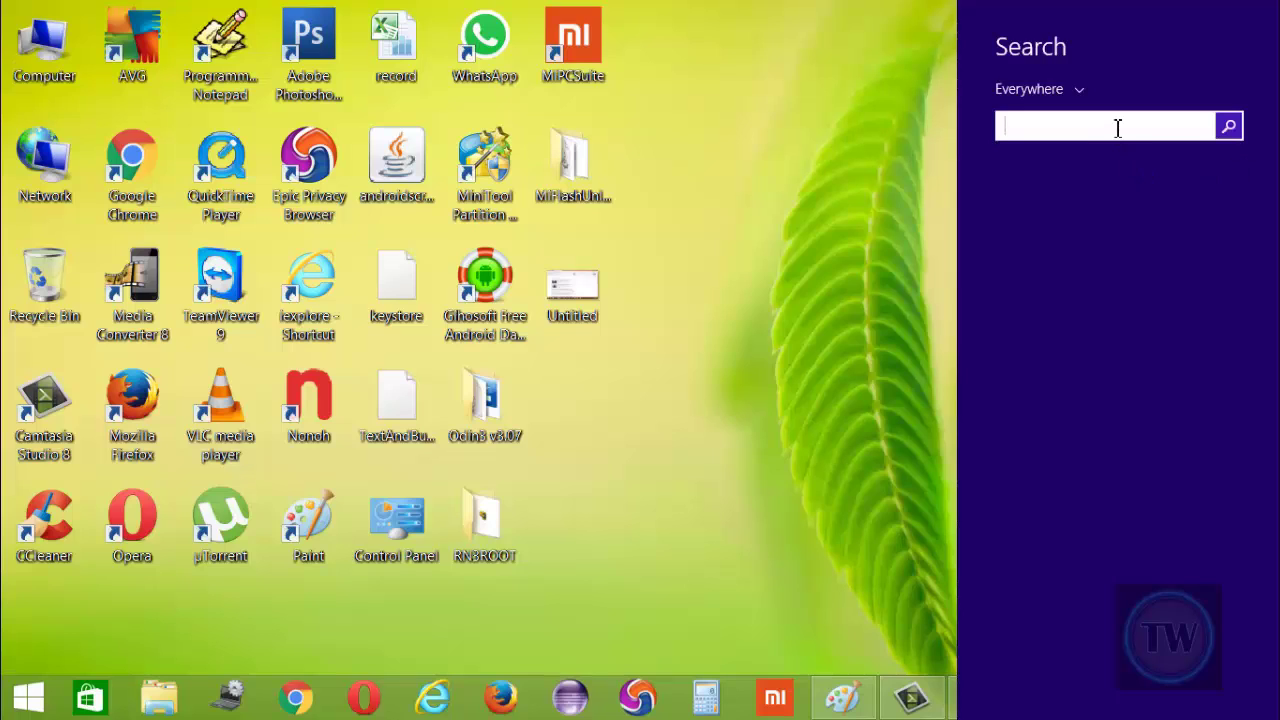
pyautogui.write('miflash')
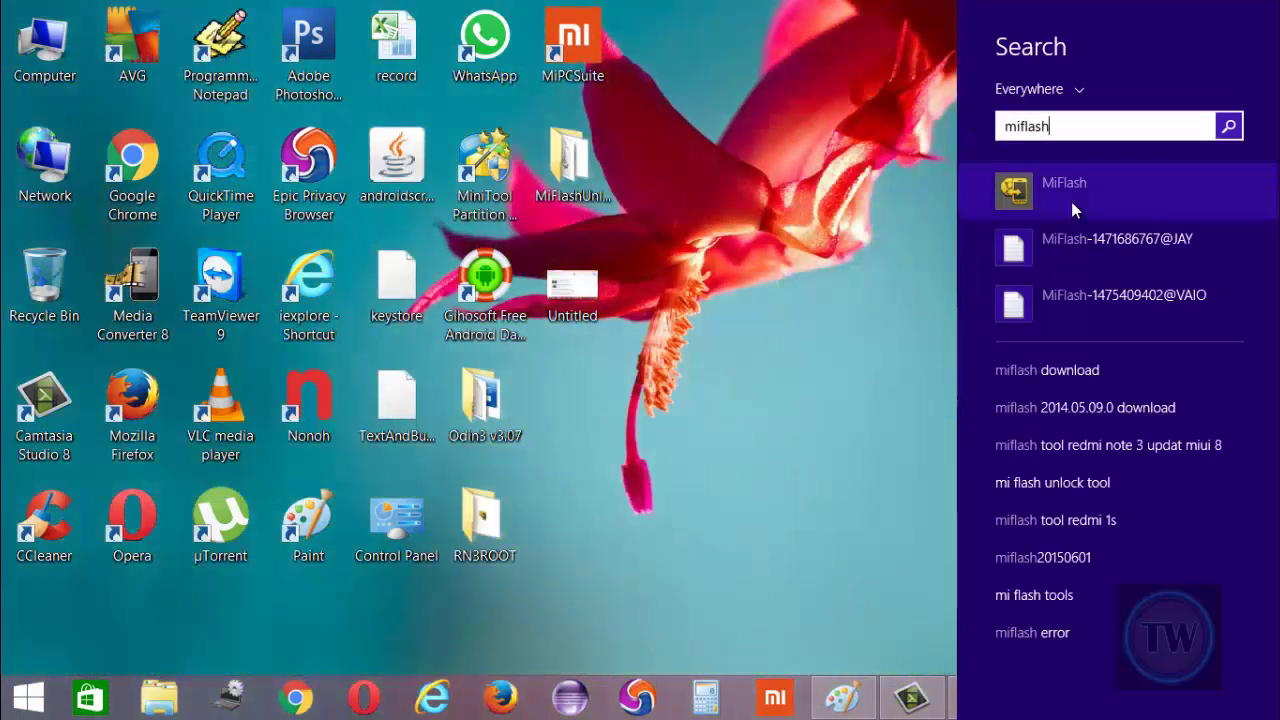
pyautogui.rightClick(1071, 201)
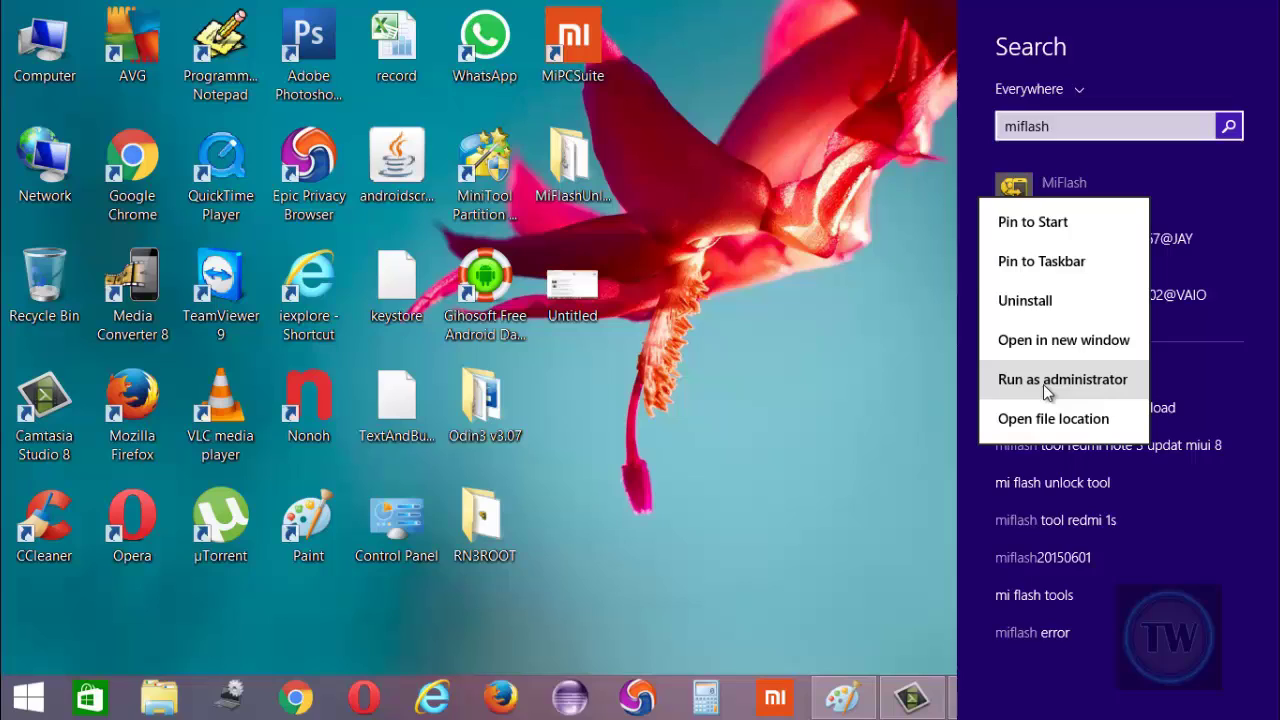
pyautogui.click(1043, 384)
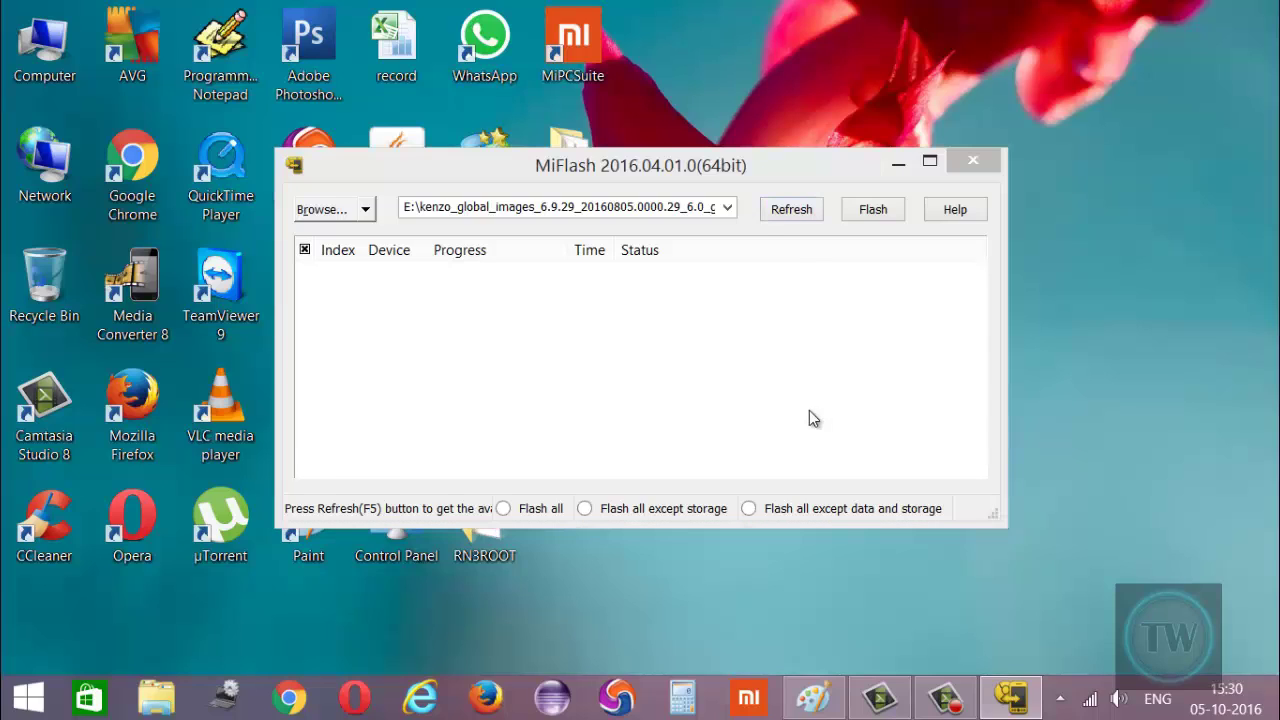
pyautogui.click(622, 164)
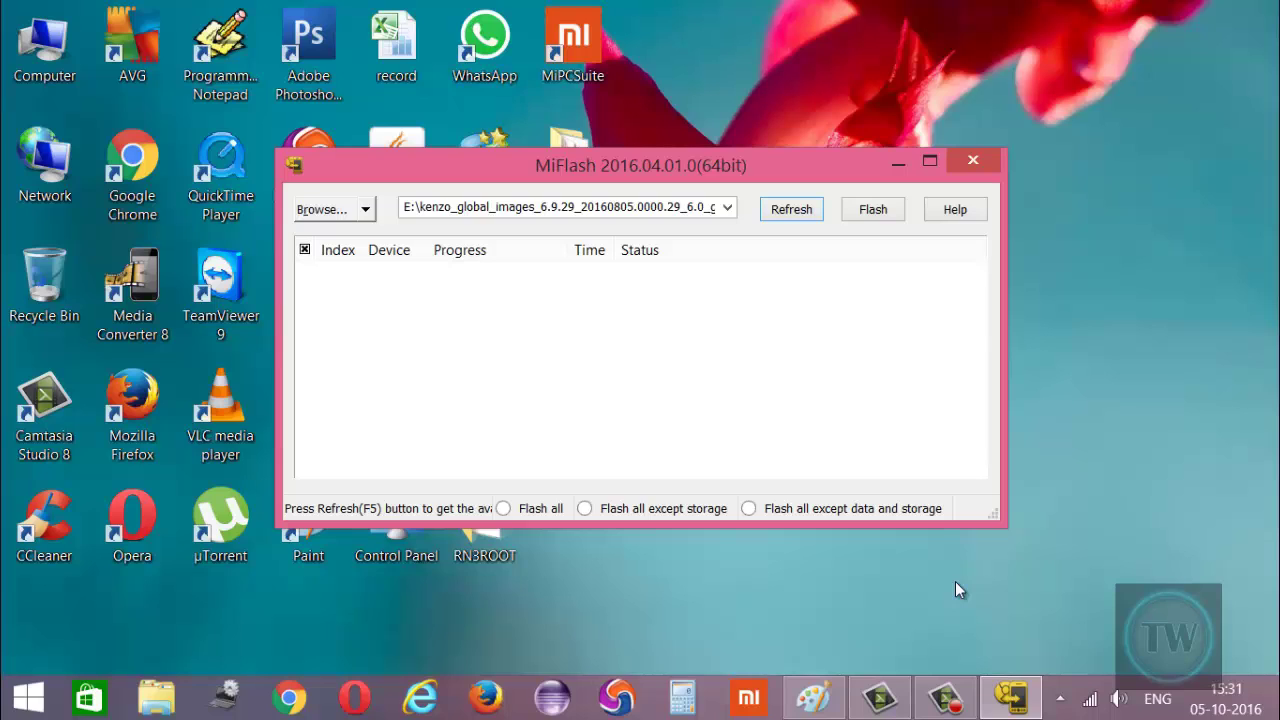
# In File Explorer, look inside the kenzo_global_images_6.9.29 ROM folder on New Volume (E:) and return to the drive's root
pyautogui.click(136, 692)
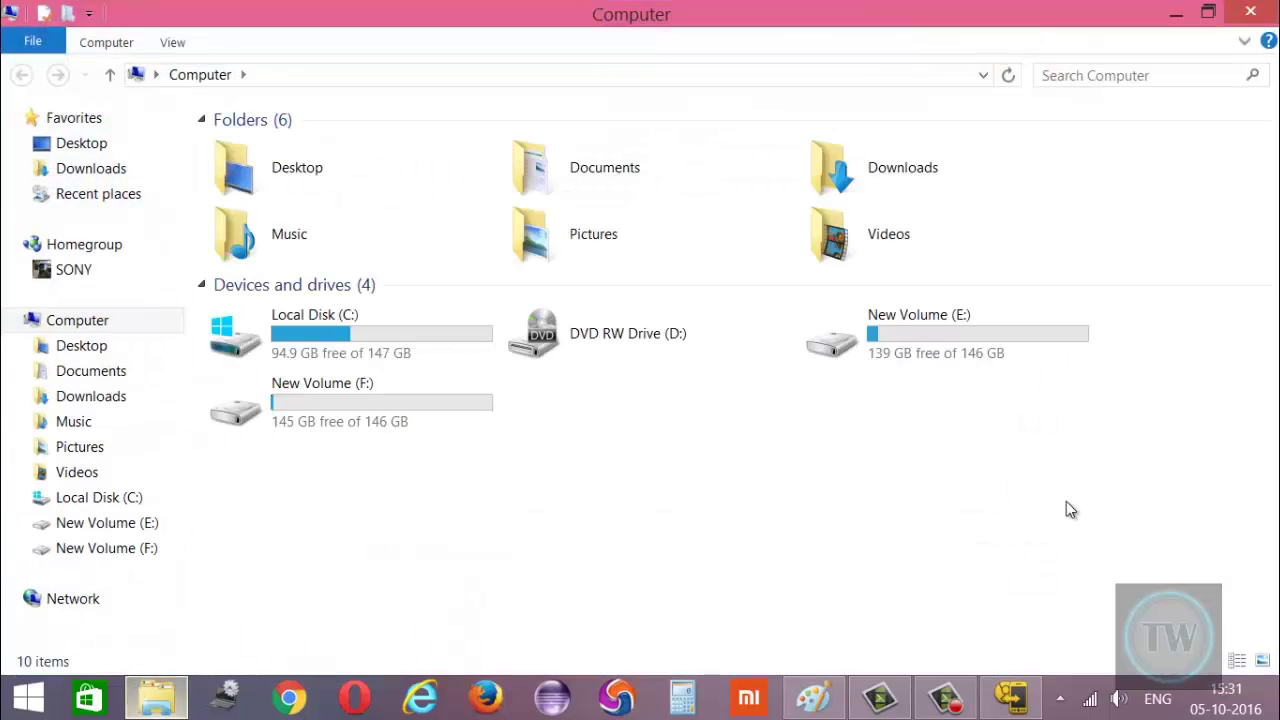
pyautogui.click(922, 350)
pyautogui.doubleClick(921, 350)
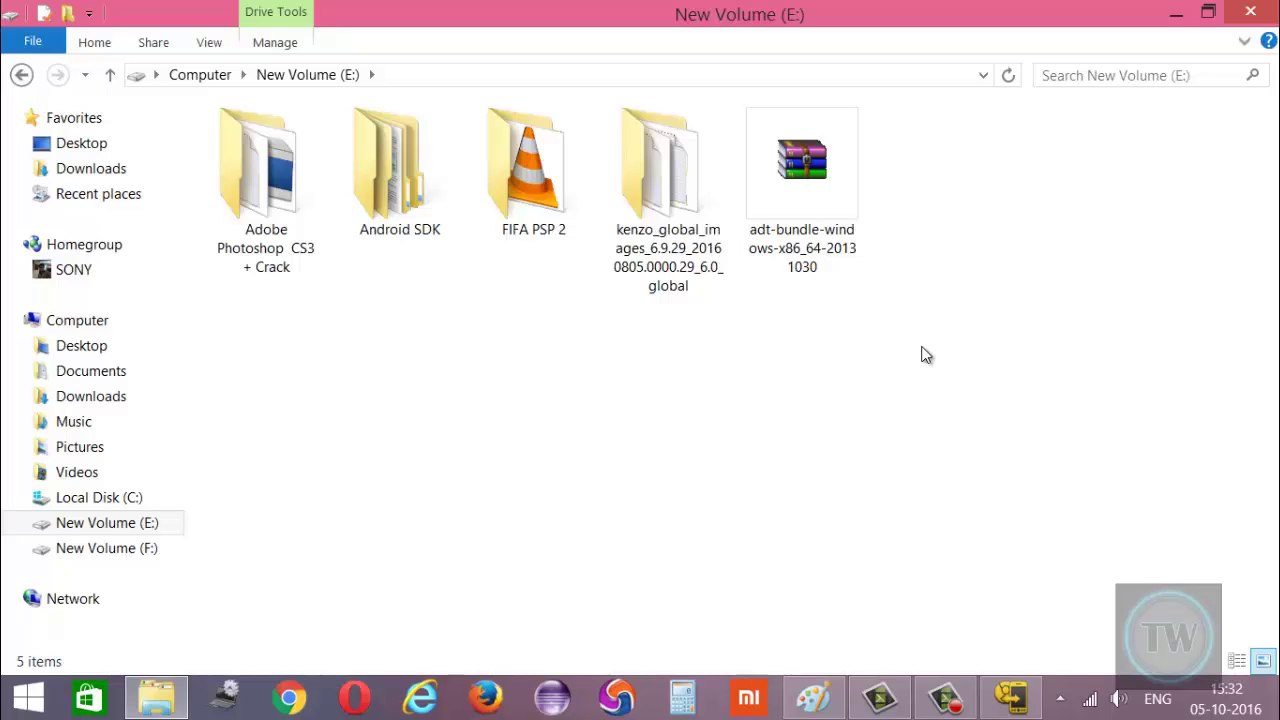
pyautogui.doubleClick(665, 200)
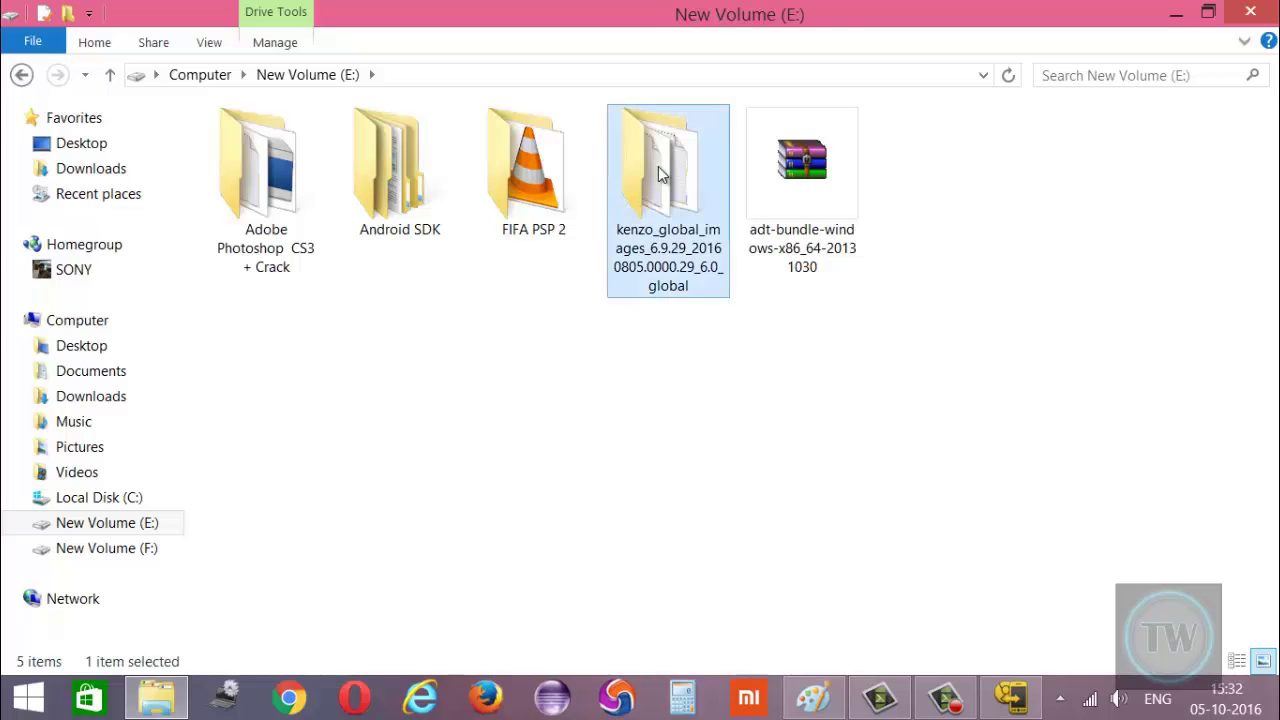
pyautogui.click(22, 76)
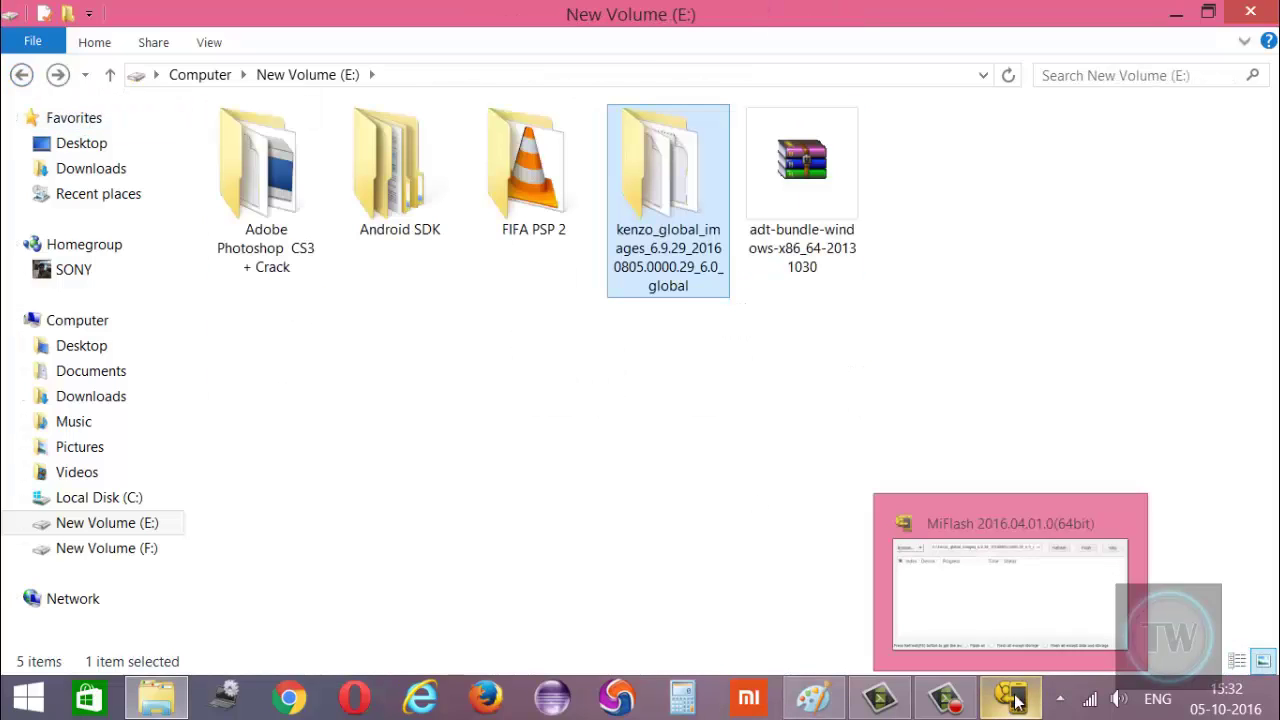
# Switch to MiFlash and set the phone image folder to the images subfolder of the kenzo_global_images_6.9.29 folder on E:
pyautogui.click(1014, 629)
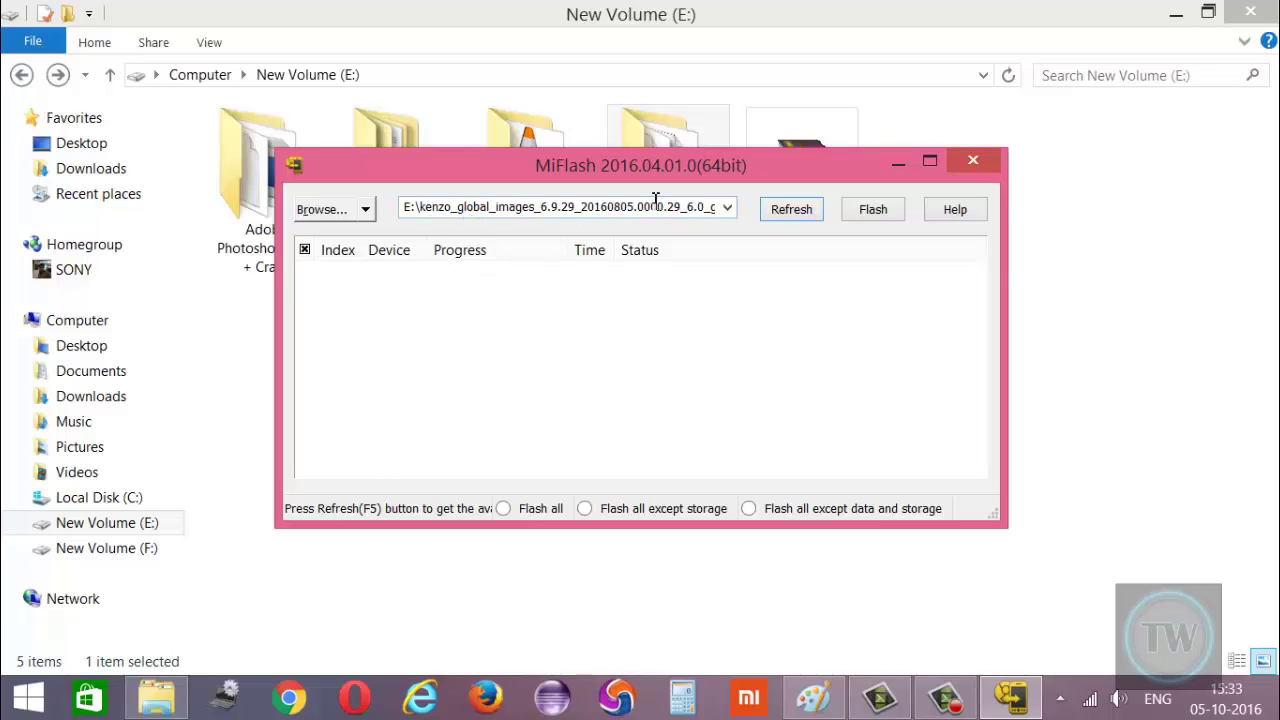
pyautogui.click(727, 207)
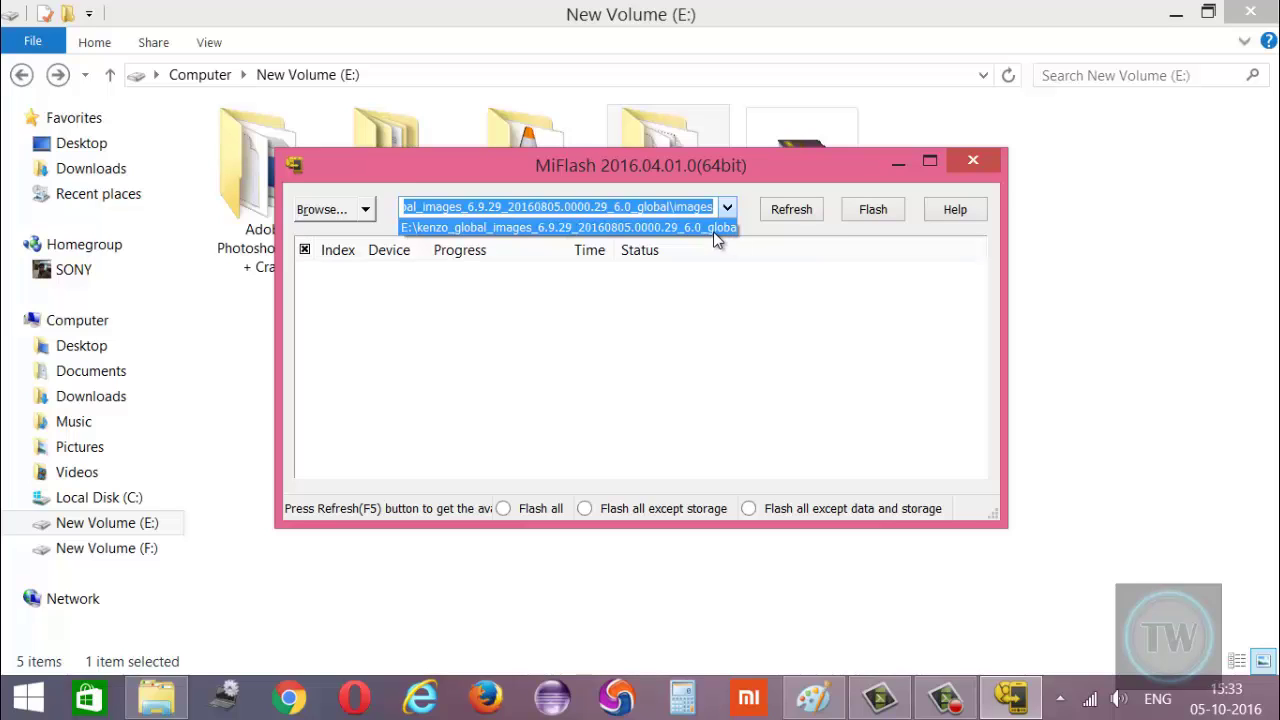
pyautogui.click(713, 231)
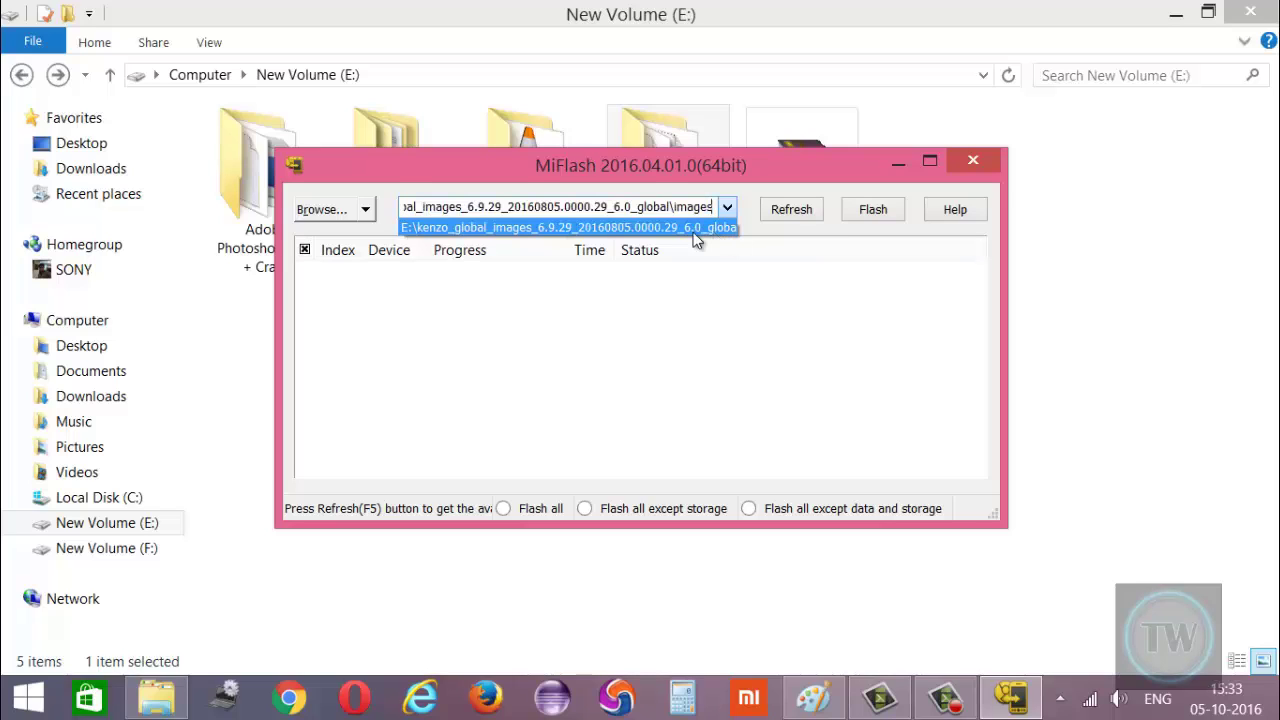
pyautogui.click(347, 224)
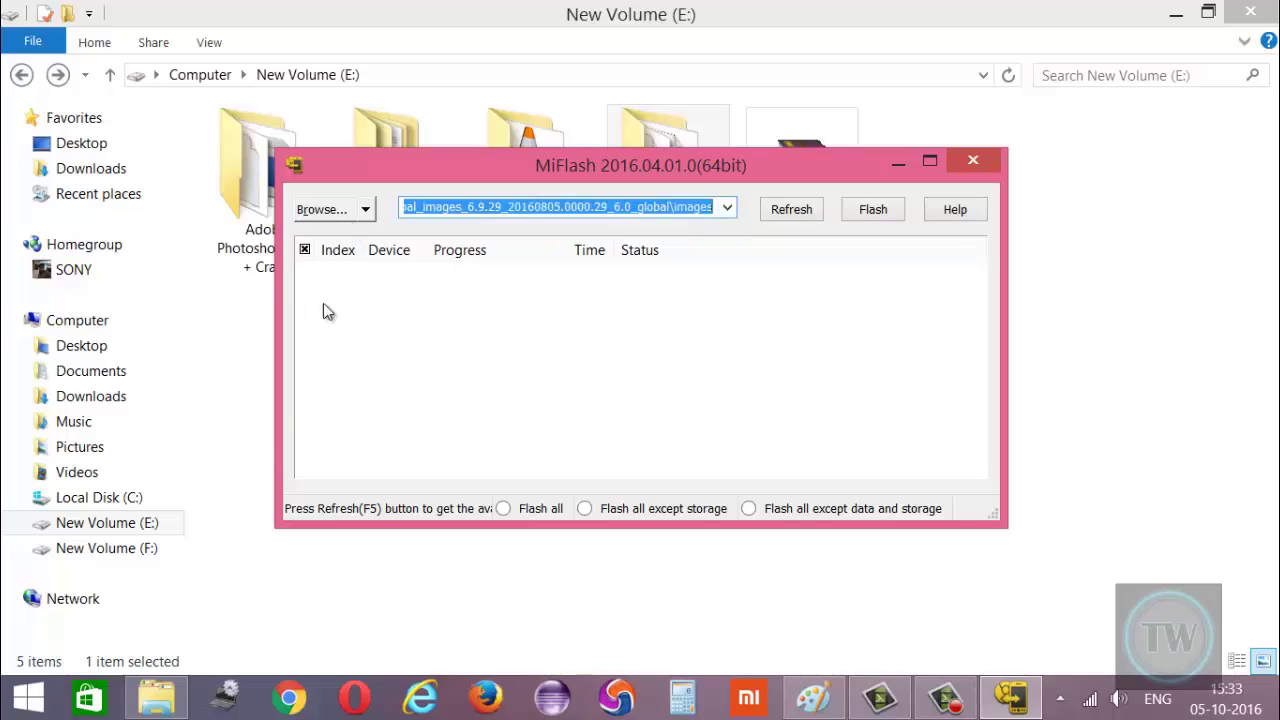
pyautogui.click(336, 210)
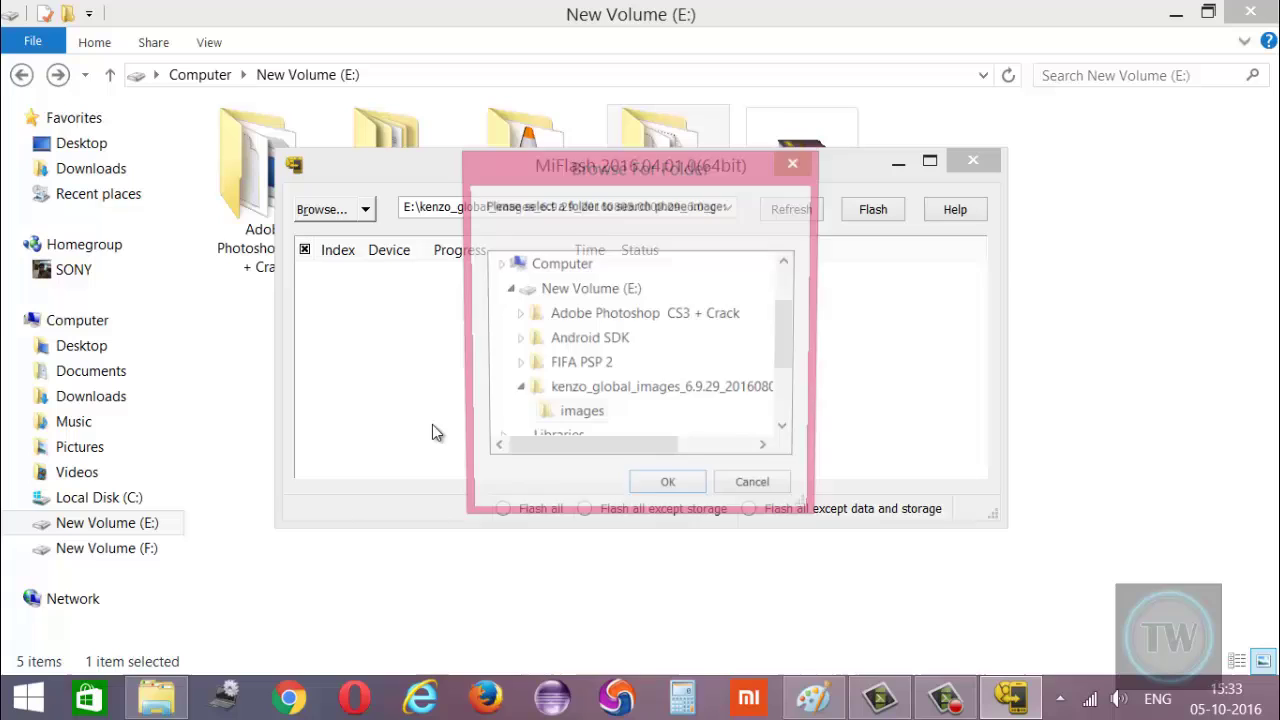
pyautogui.click(566, 418)
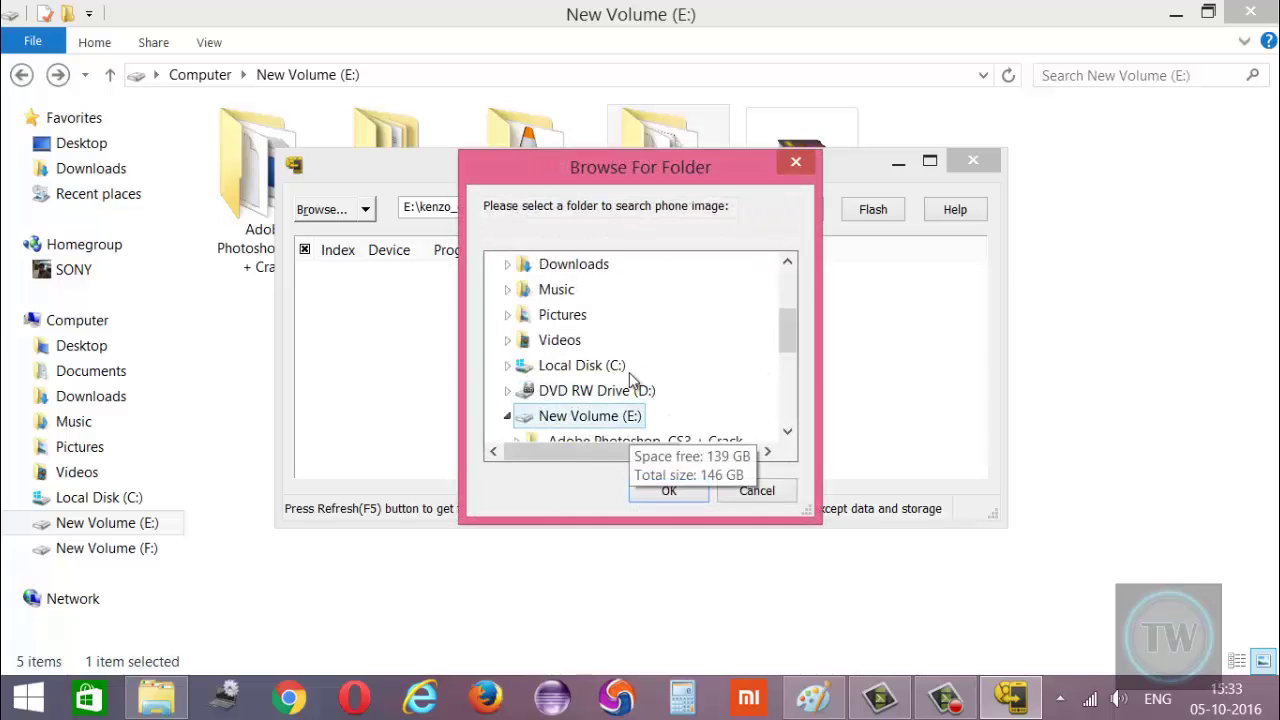
pyautogui.moveTo(789, 340); pyautogui.dragTo(790, 372)
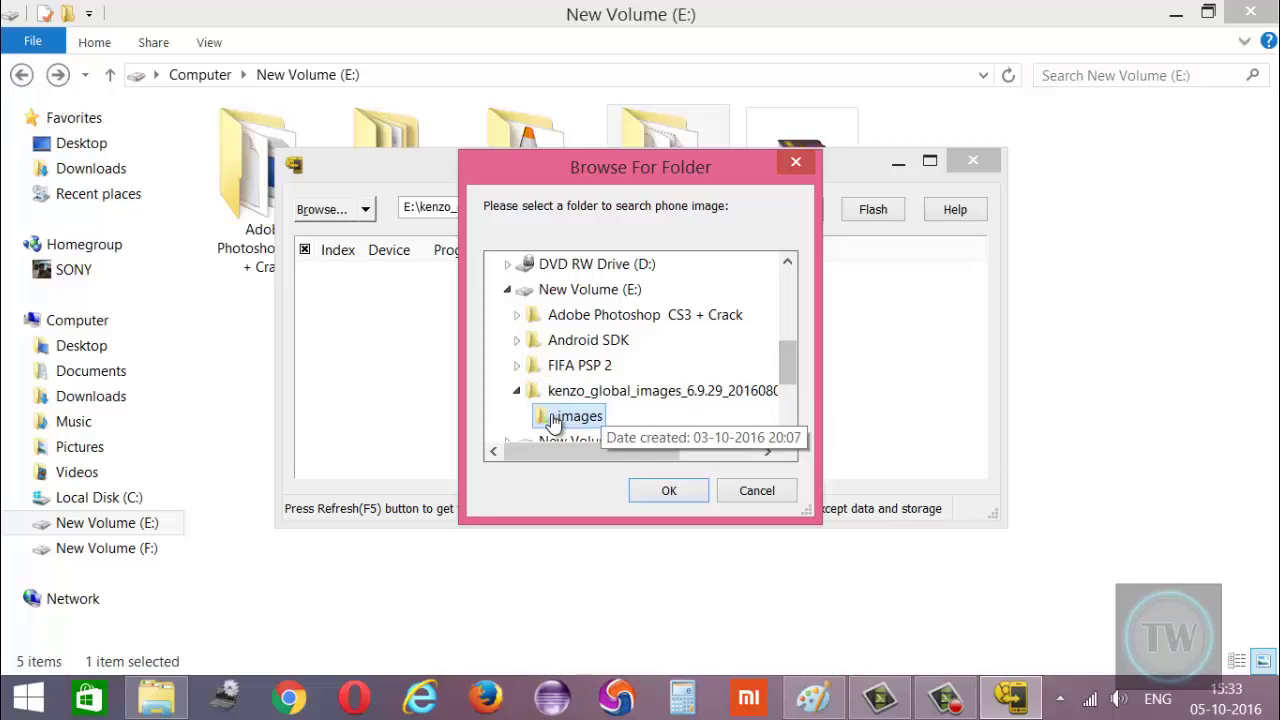
pyautogui.click(575, 391)
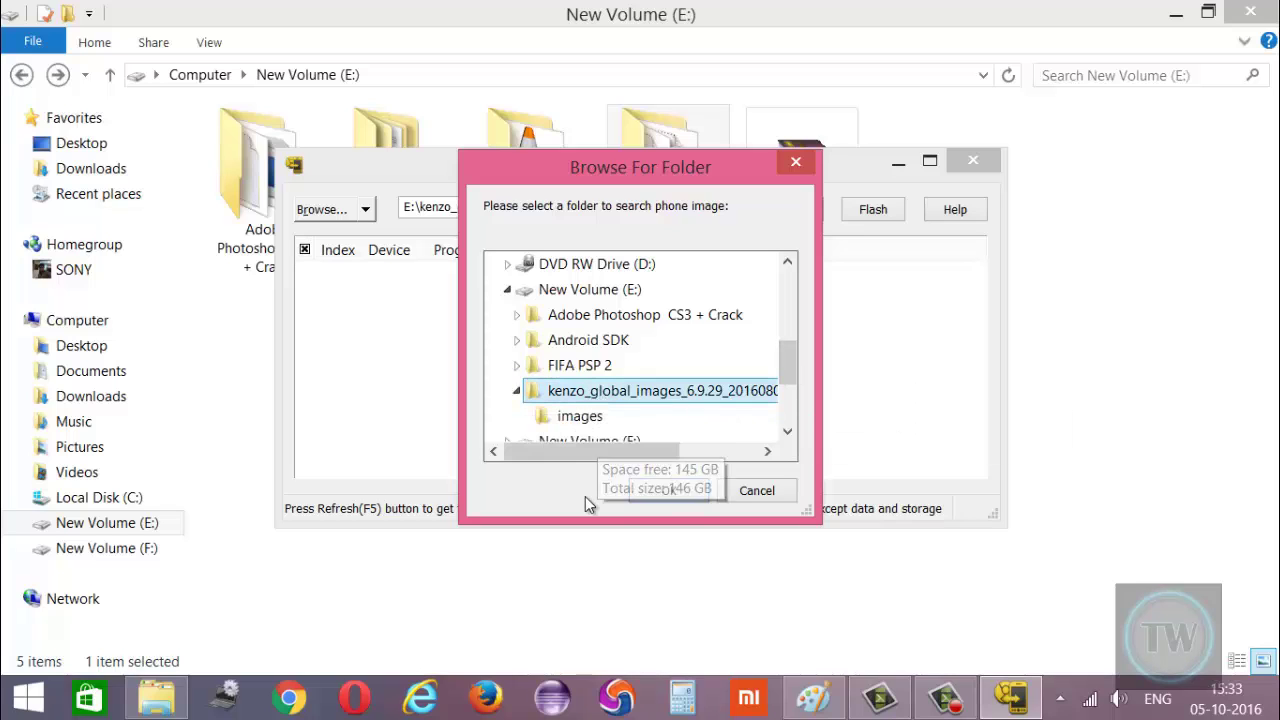
pyautogui.click(590, 422)
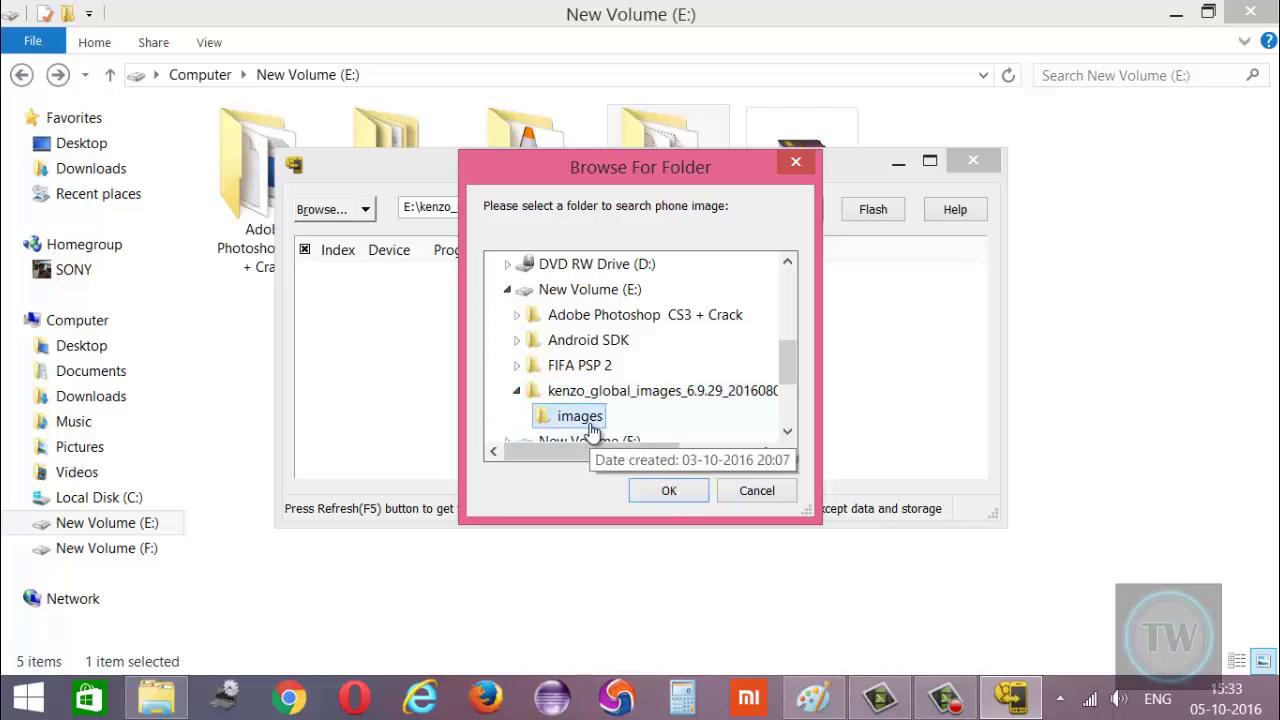
pyautogui.click(684, 493)
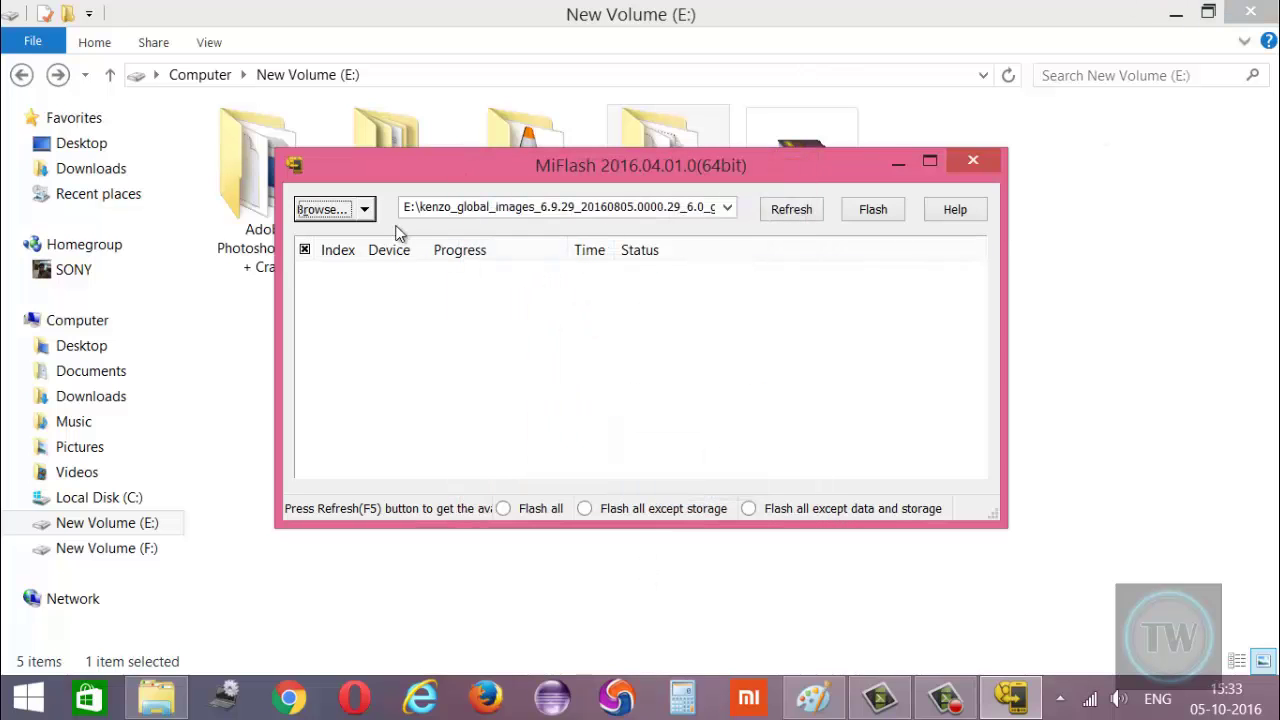
# Check the files chosen for FastBoot Script and Raw XML File in the Advanced settings, then close them without changes
pyautogui.click(365, 210)
pyautogui.click(373, 261)
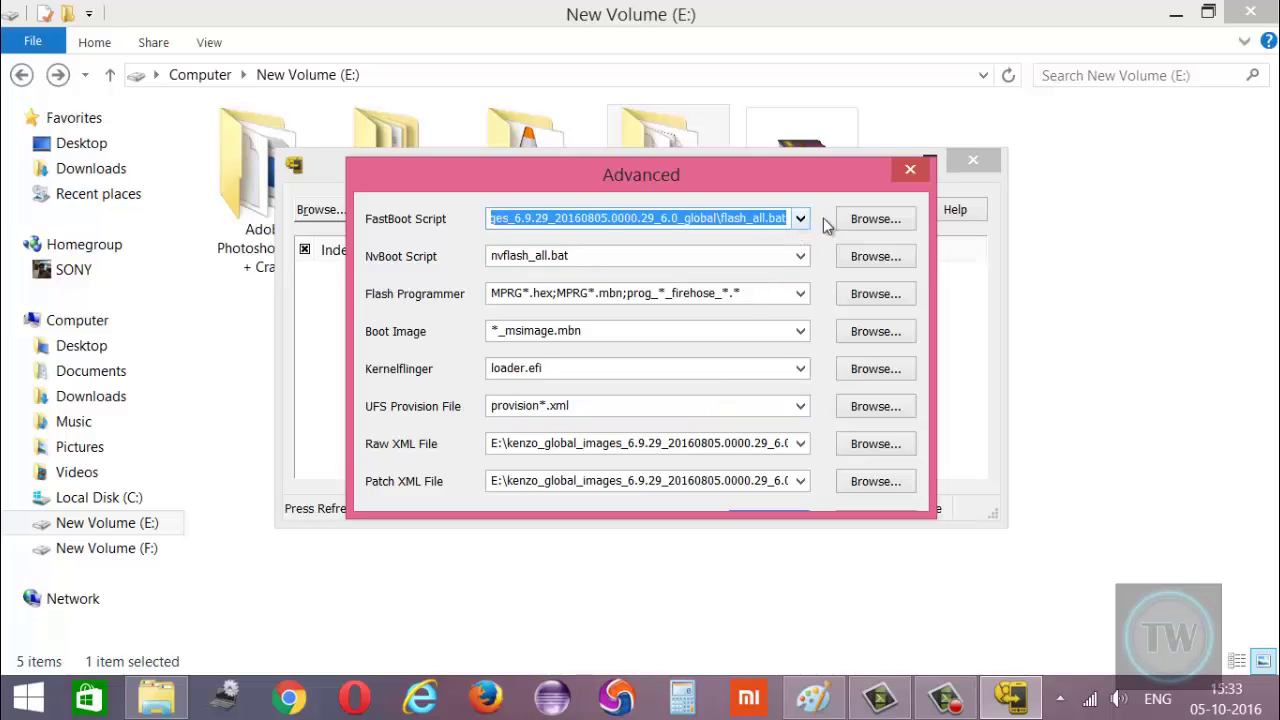
pyautogui.click(876, 218)
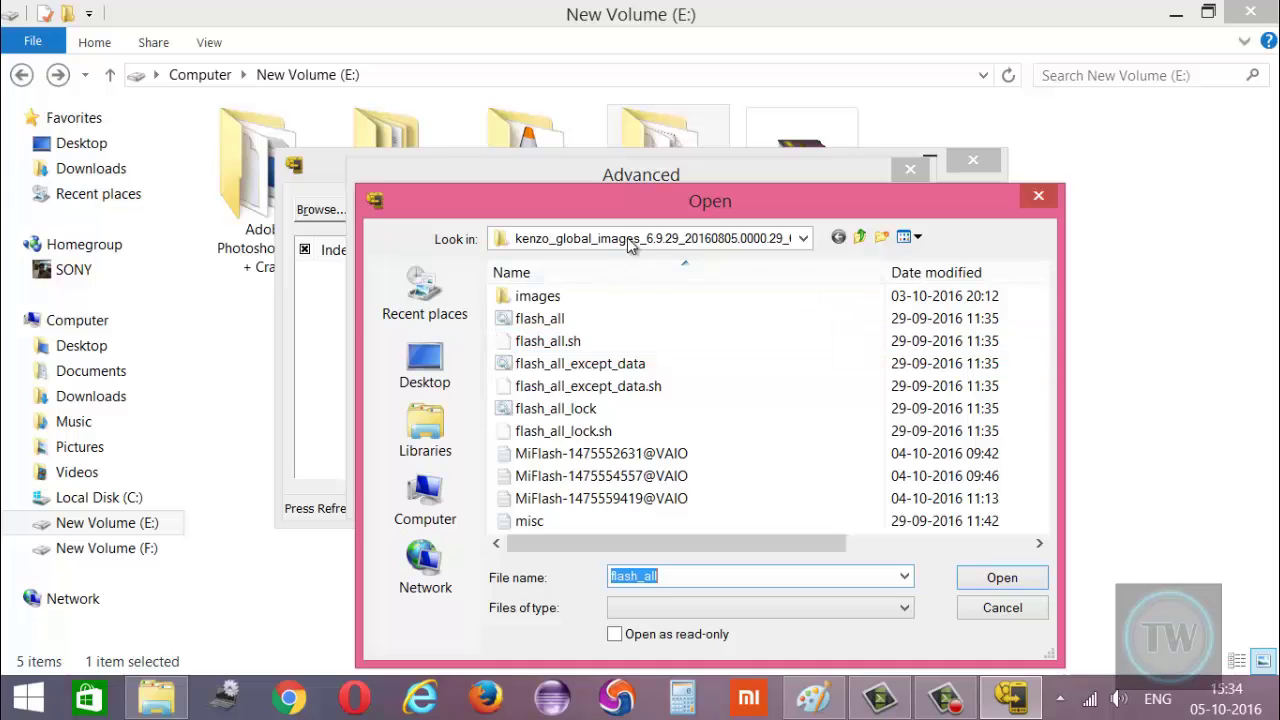
pyautogui.click(1040, 197)
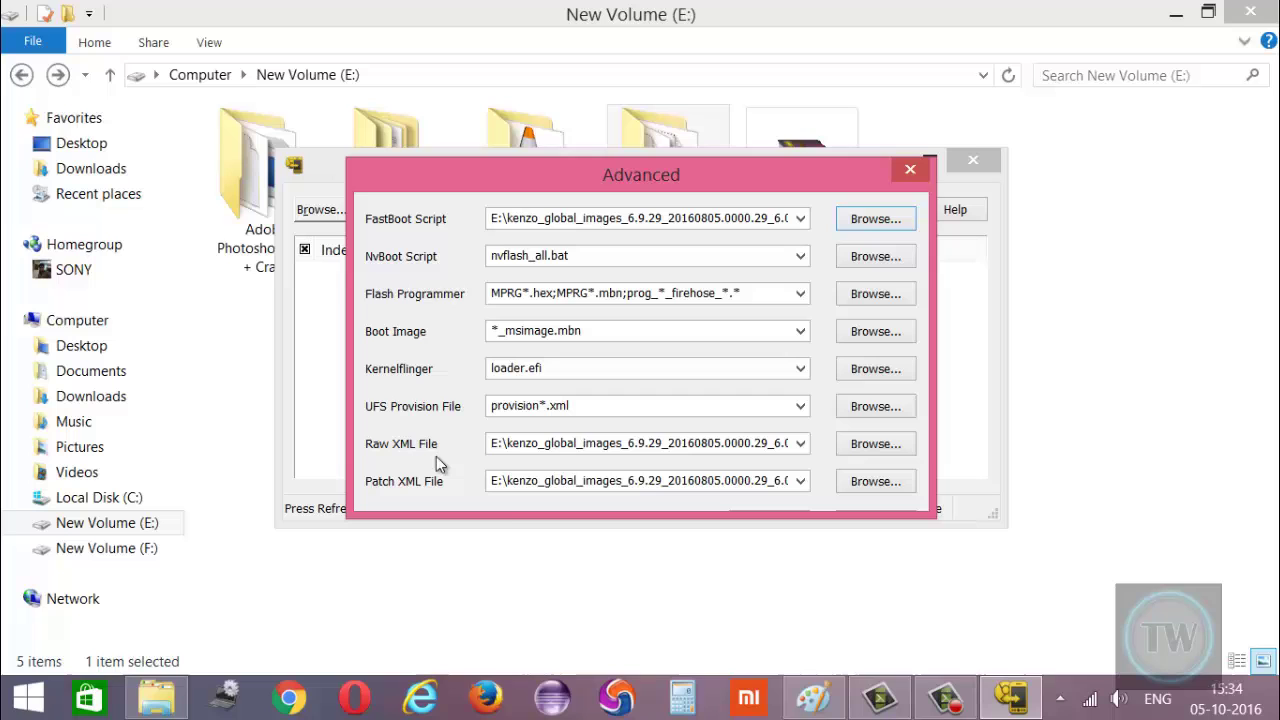
pyautogui.click(885, 444)
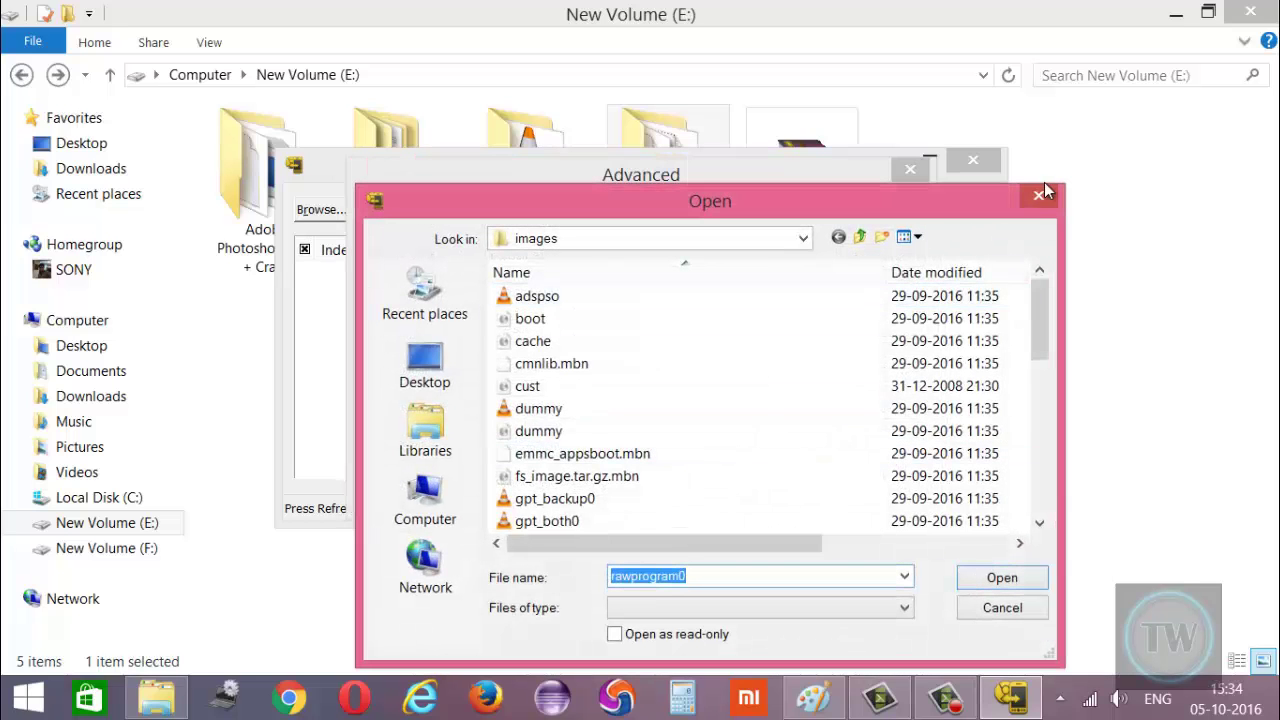
pyautogui.click(1039, 196)
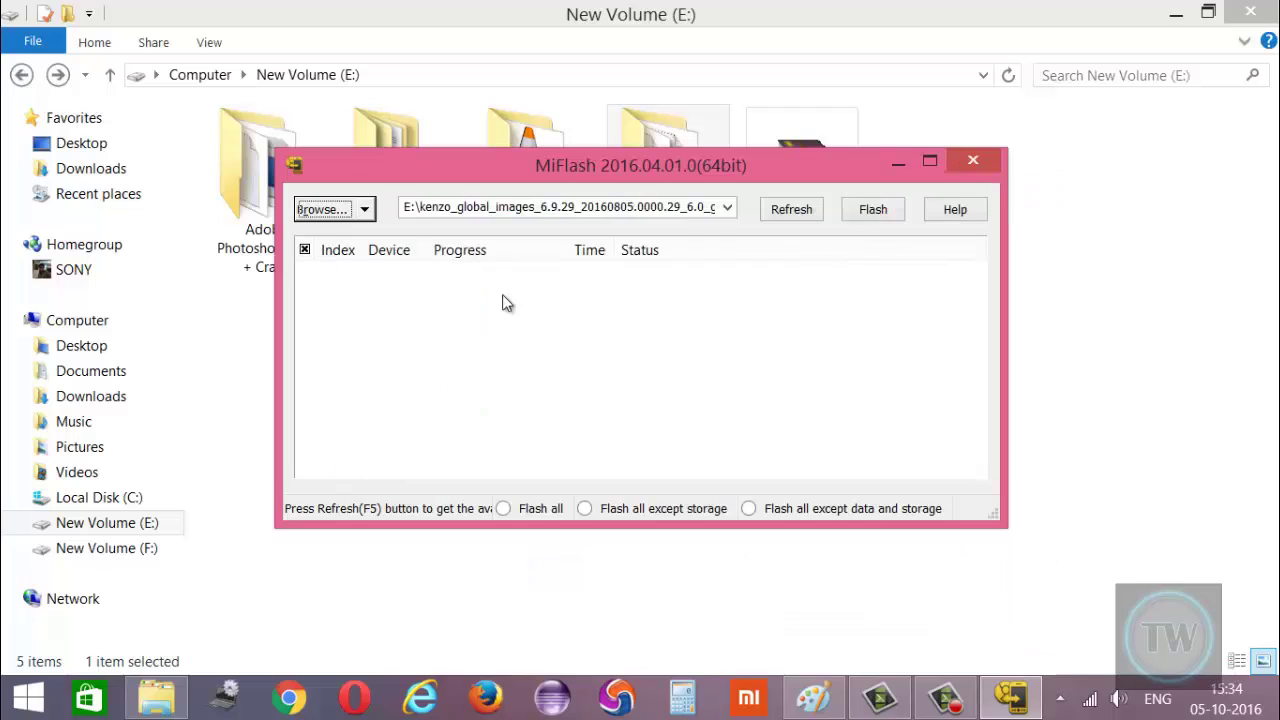